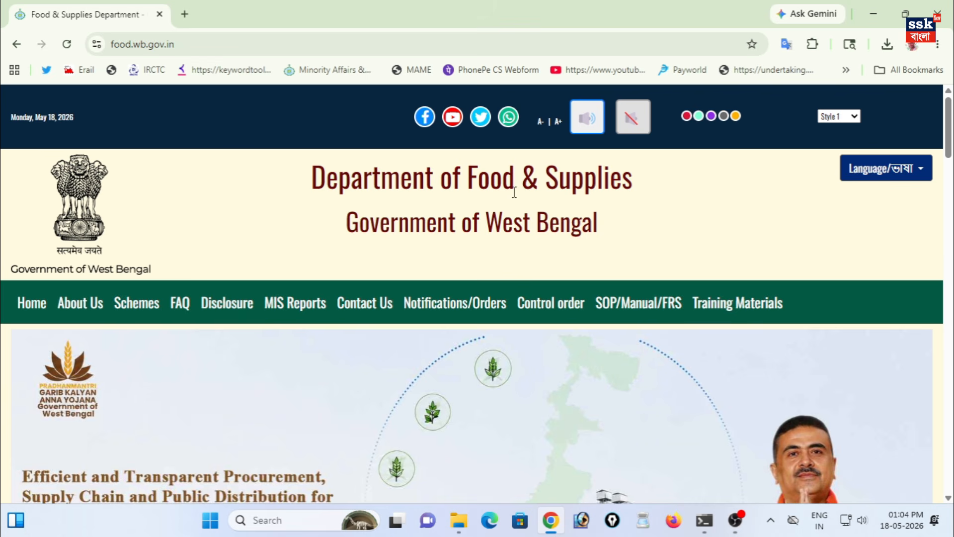
Look over the Food & Supplies Department homepage and open the Citizen's Home page
scroll(514, 192, down, 6)
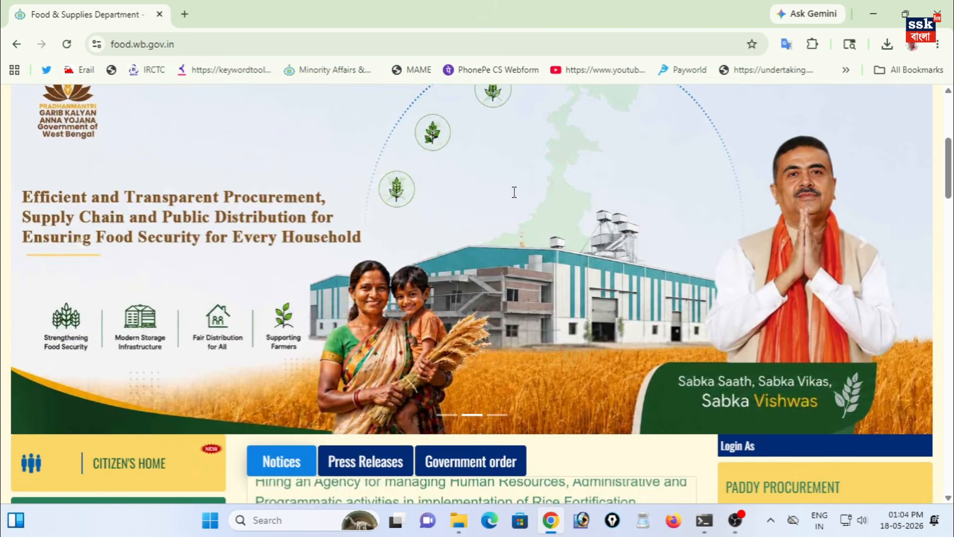
scroll(515, 196, up, 2)
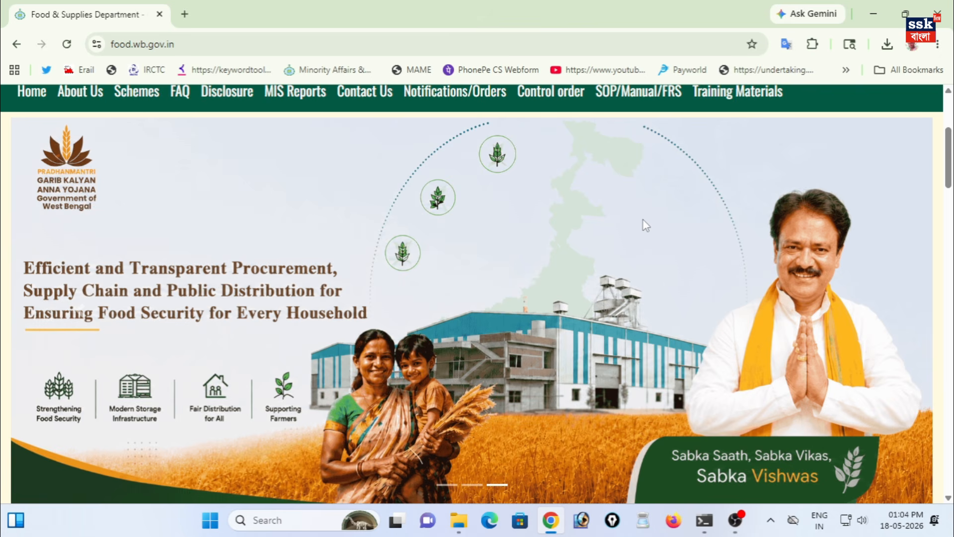
scroll(641, 224, down, 9)
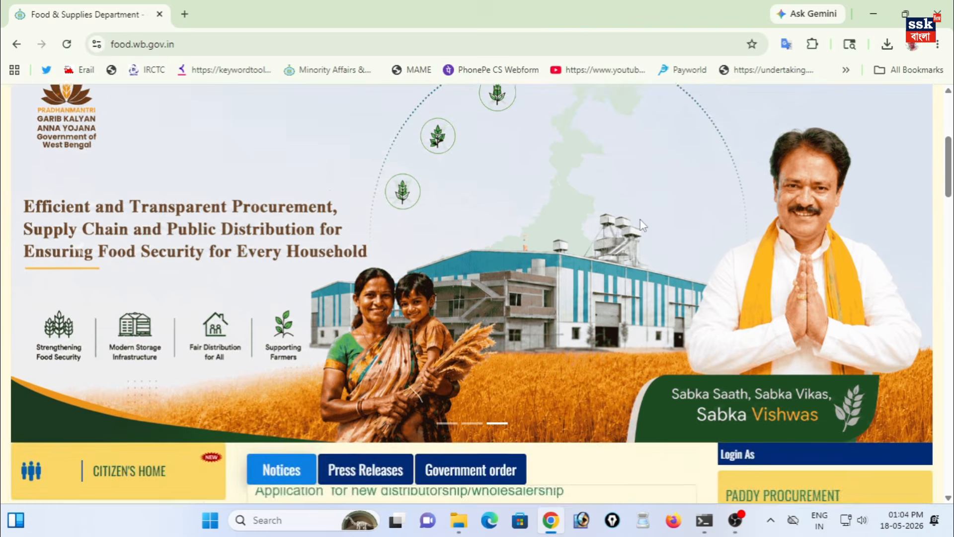
scroll(641, 227, up, 1)
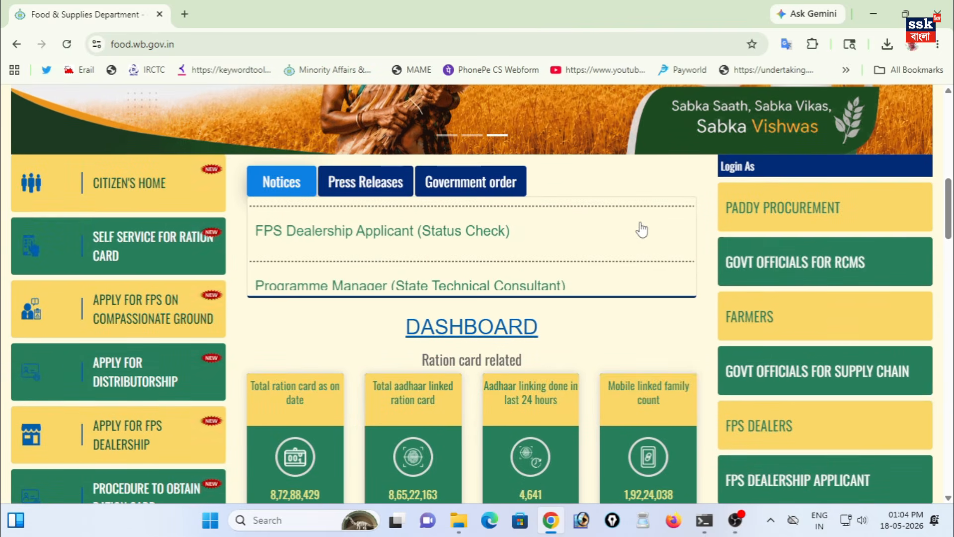
click(109, 187)
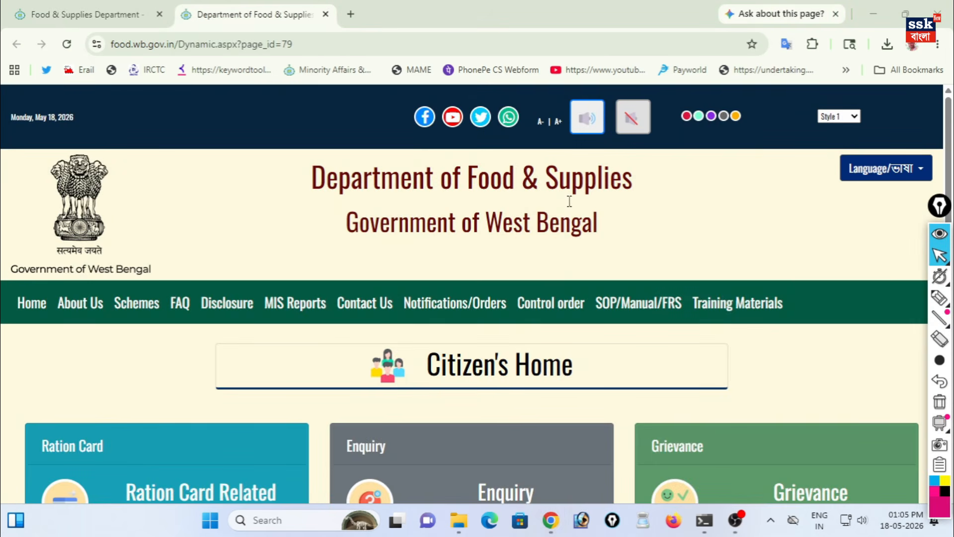
Mark the Ration Card section with a freehand pen tick and draw an arrow pointing to its Click To Know More link
scroll(528, 195, down, 7)
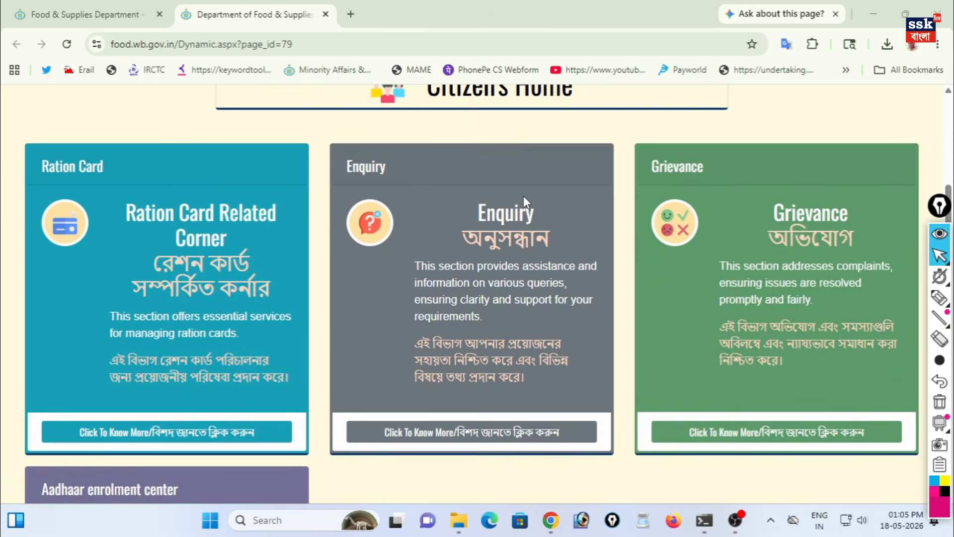
scroll(525, 199, up, 1)
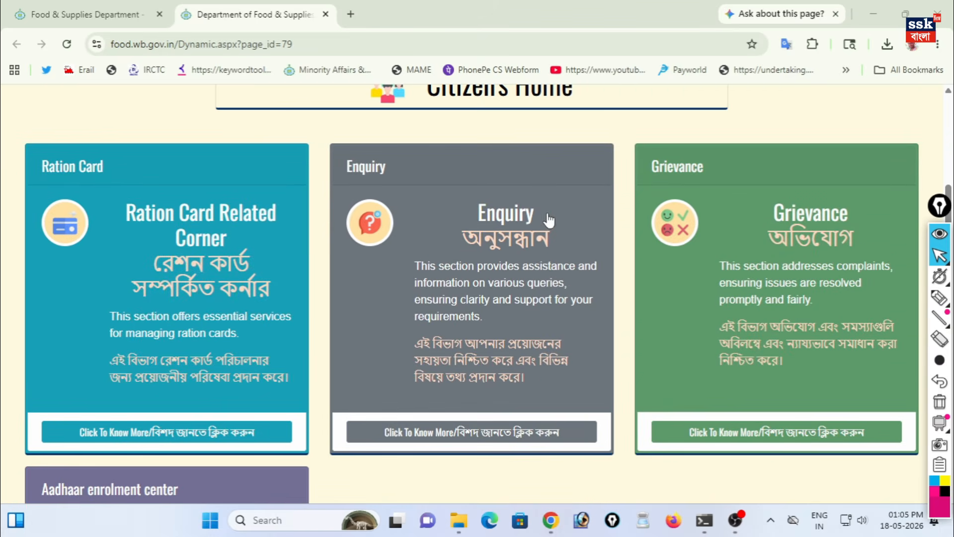
click(940, 297)
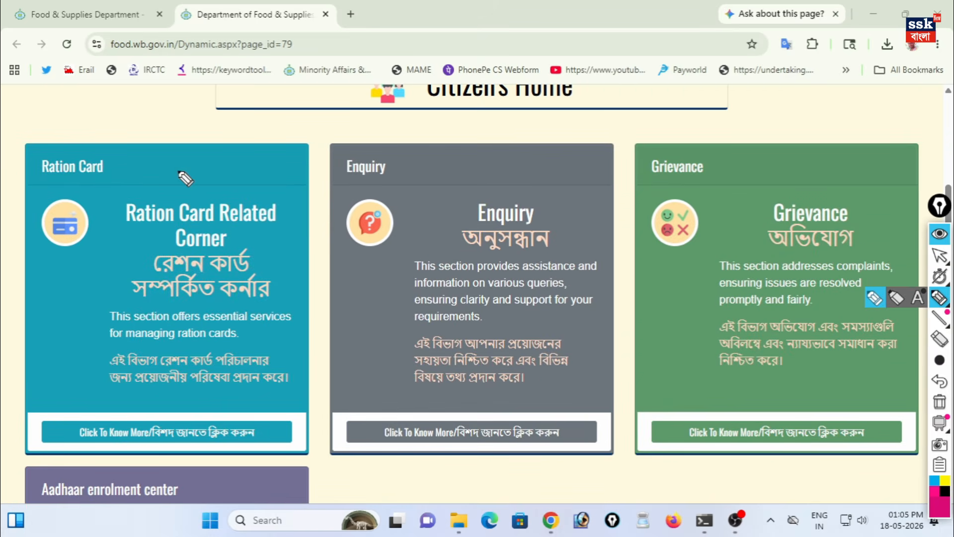
drag(176, 169, 267, 151)
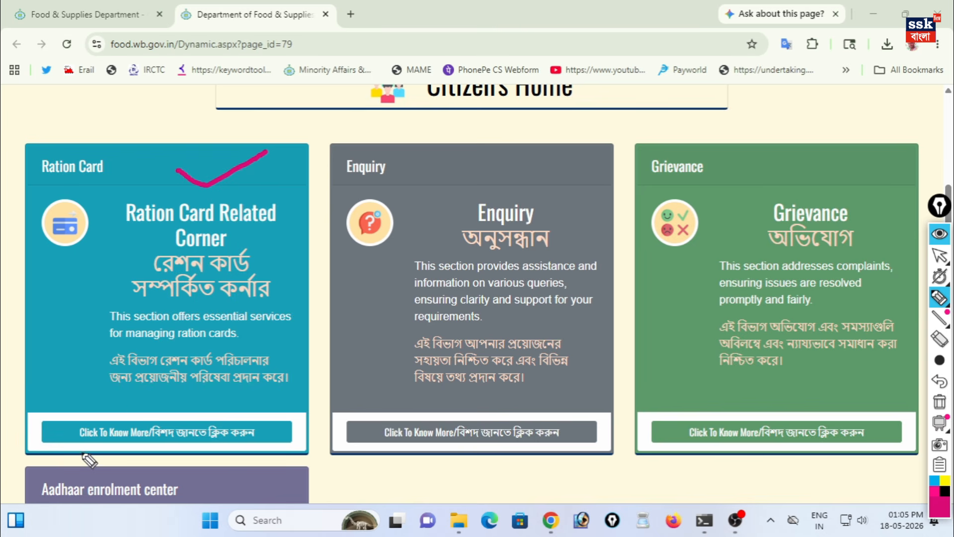
drag(76, 449, 136, 450)
drag(102, 405, 95, 467)
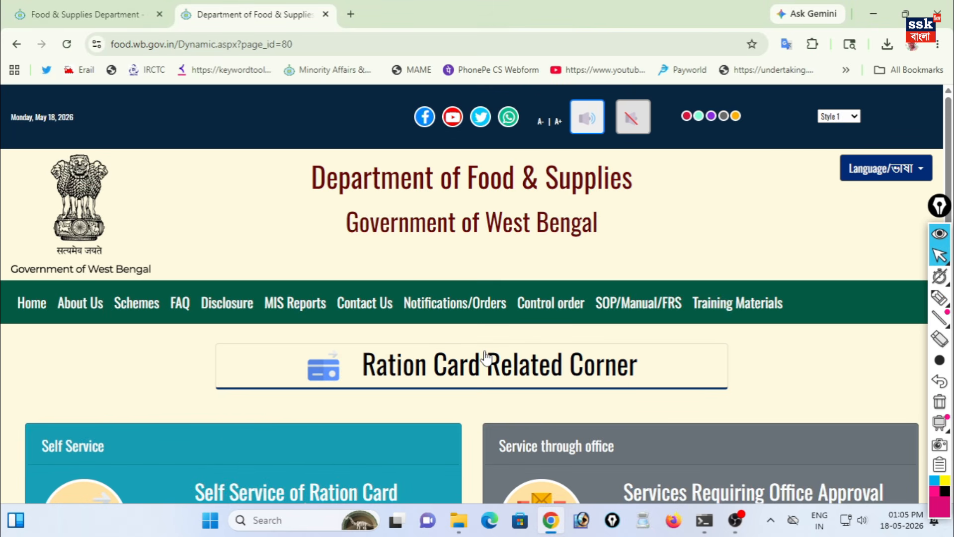
Mark the Self Service of Ration Card section with a pen tick and draw a mark pointing out its Click To Know More link
scroll(485, 356, down, 5)
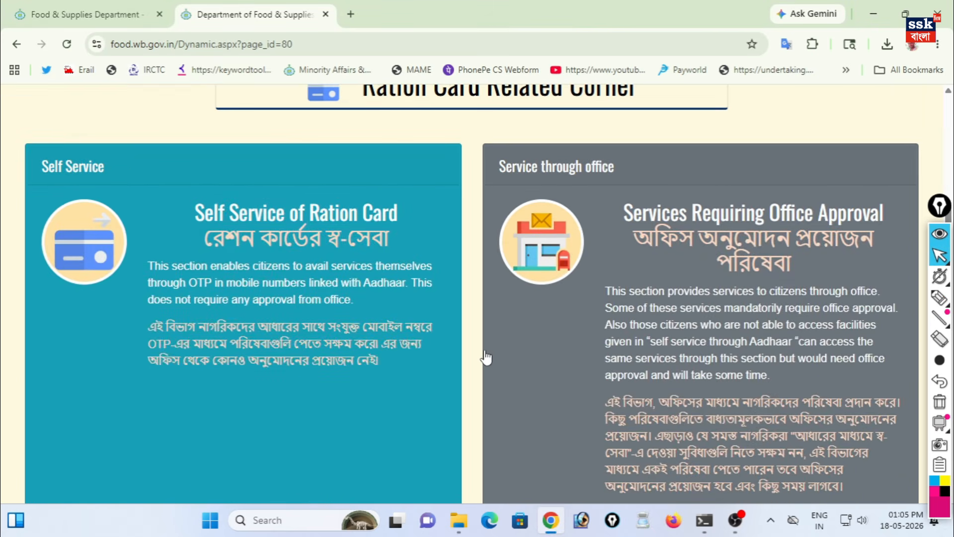
click(939, 297)
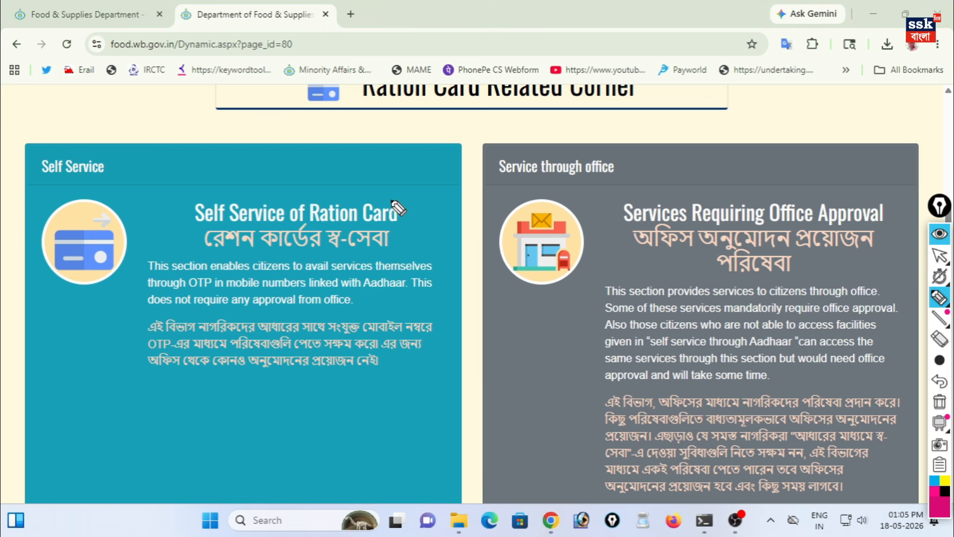
mouse_move(237, 175)
mouse_down()
mouse_move(273, 188)
mouse_move(338, 121)
mouse_up()
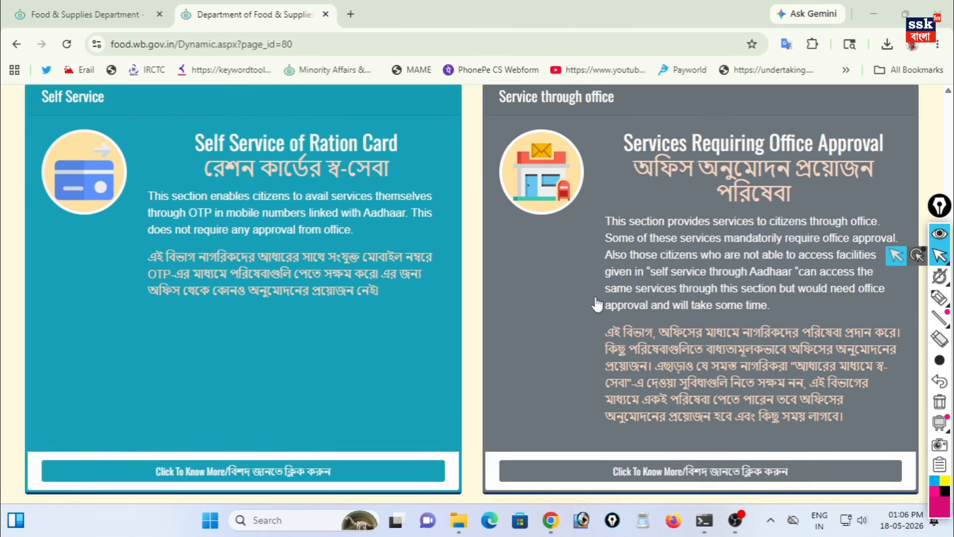
scroll(591, 299, up, 1)
scroll(532, 283, down, 6)
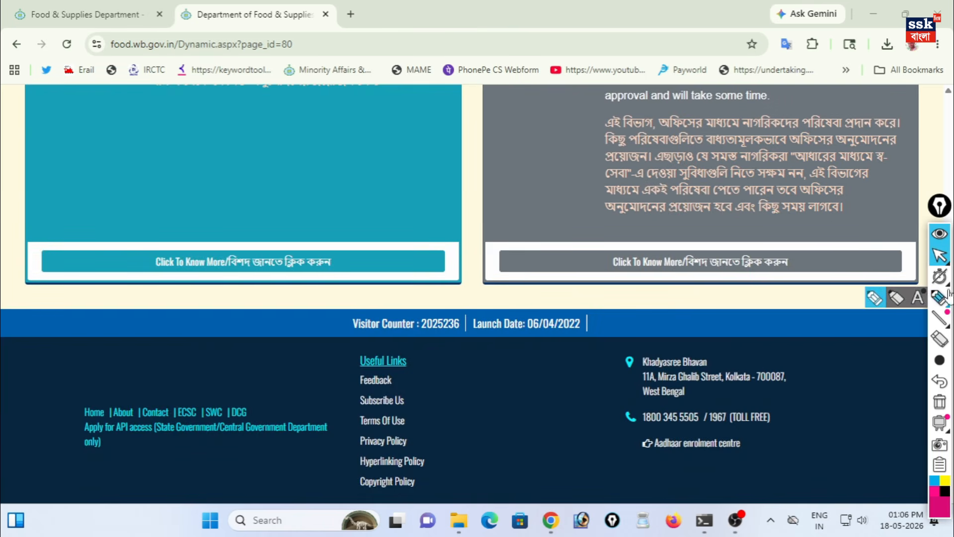
click(944, 297)
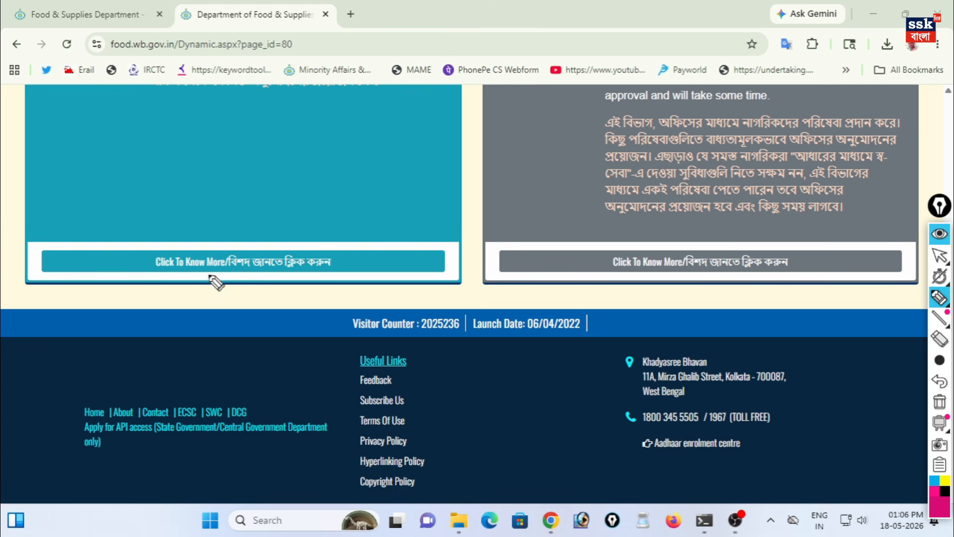
mouse_move(172, 232)
mouse_down()
mouse_move(193, 312)
mouse_move(233, 219)
mouse_move(135, 230)
mouse_up()
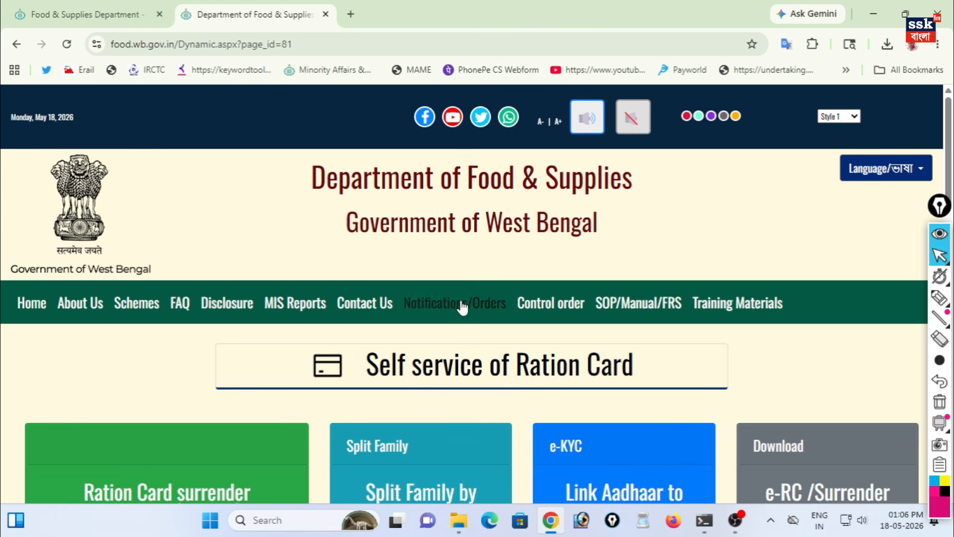
Tick the Split Family card with the pen, draw an arrow to its Click Here link, and mark the e-KYC heading
scroll(597, 294, down, 4)
scroll(597, 298, down, 1)
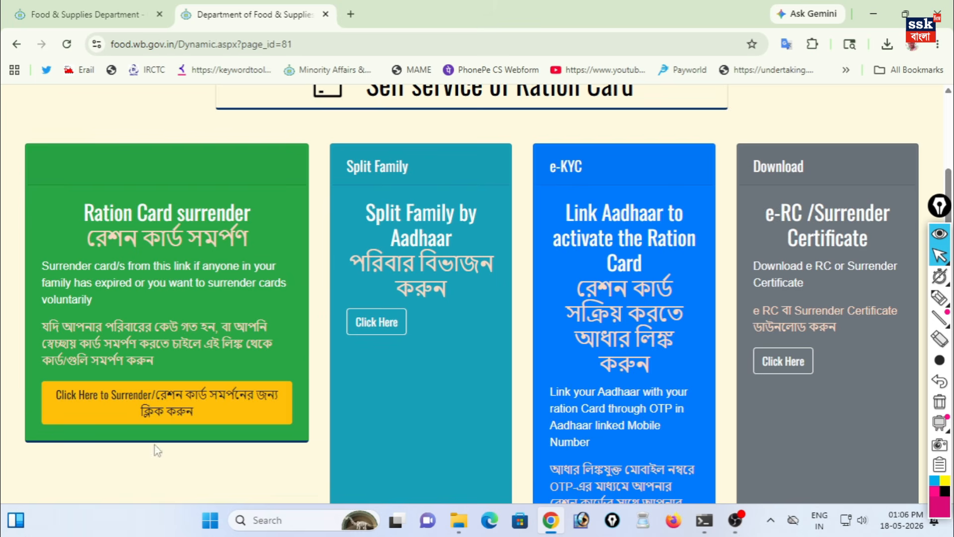
click(940, 297)
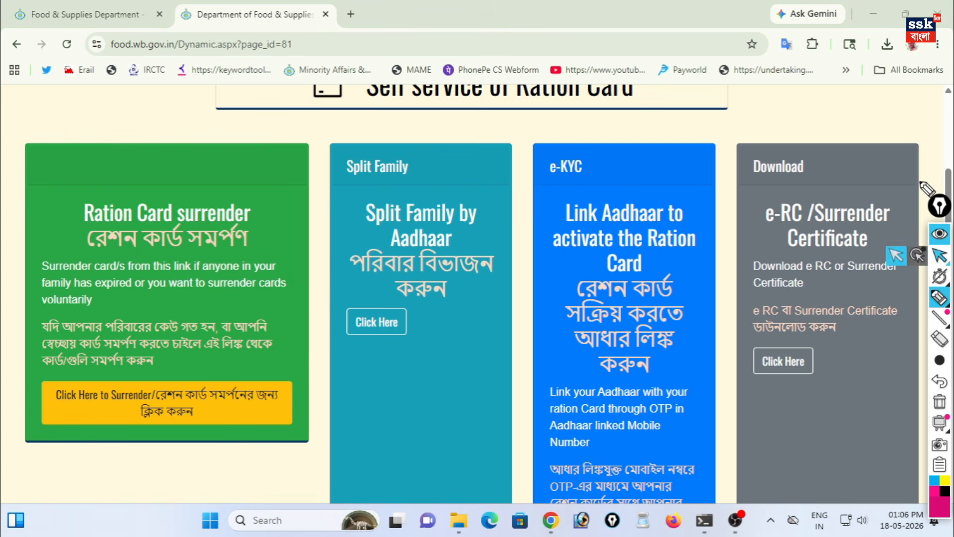
drag(398, 180, 465, 116)
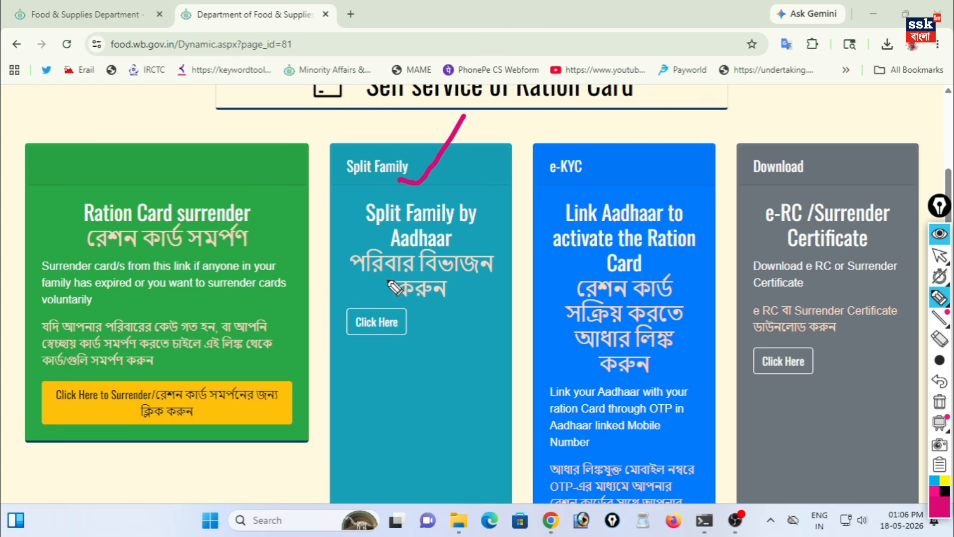
mouse_move(369, 357)
mouse_down()
mouse_move(327, 415)
mouse_move(371, 354)
mouse_move(376, 384)
mouse_up()
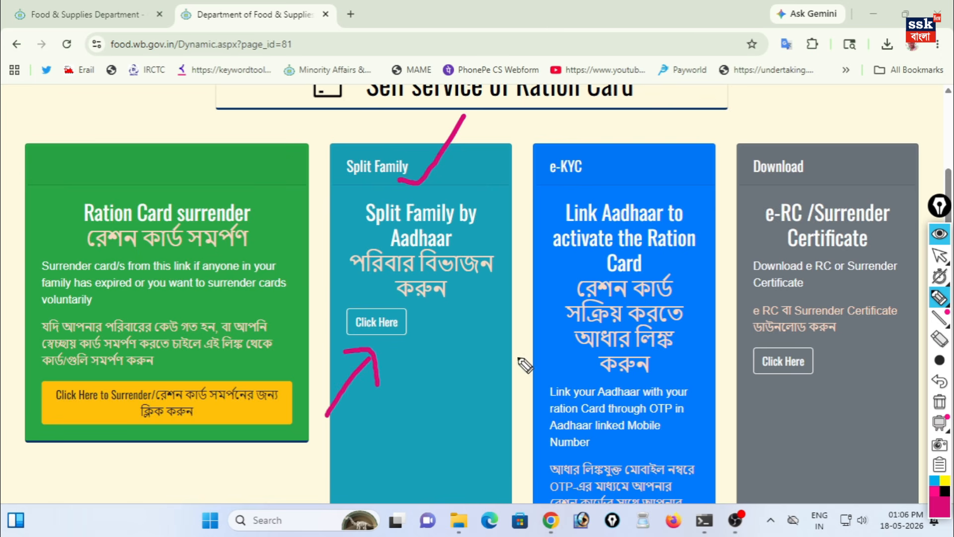
drag(581, 176, 646, 159)
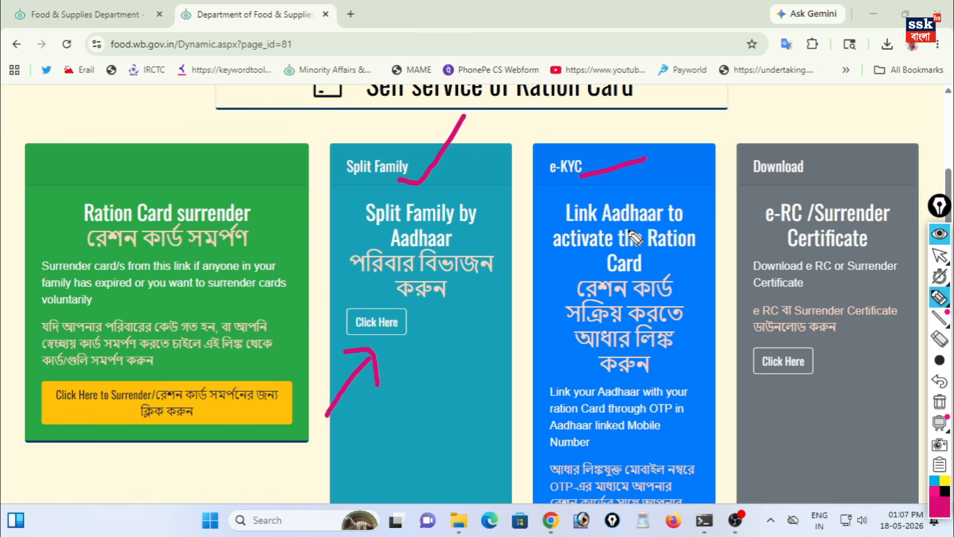
Clear the pen marks, circle the Bengali Aadhaar-linking title on the e-KYC card, and draw an arrow to its Click Here link
click(940, 401)
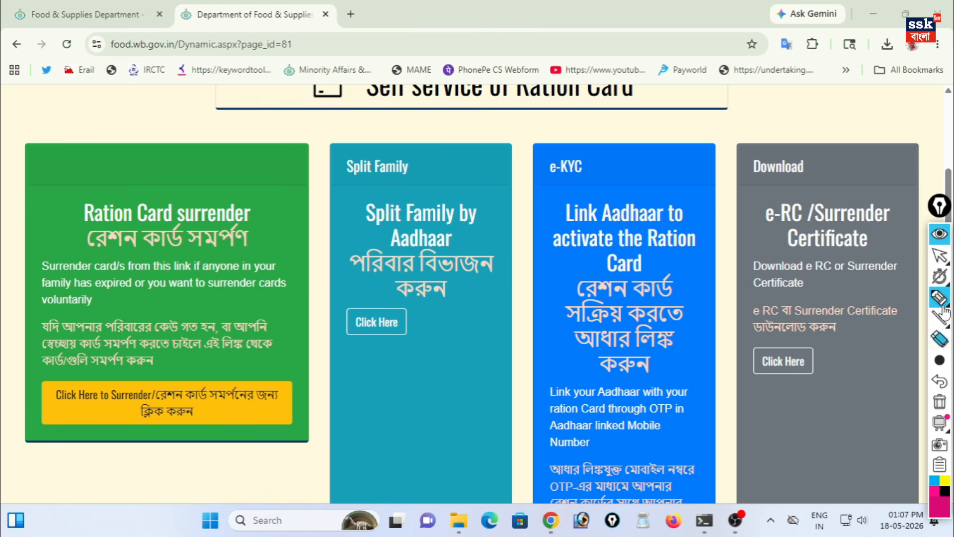
mouse_move(945, 256)
scroll(944, 256, down, 3)
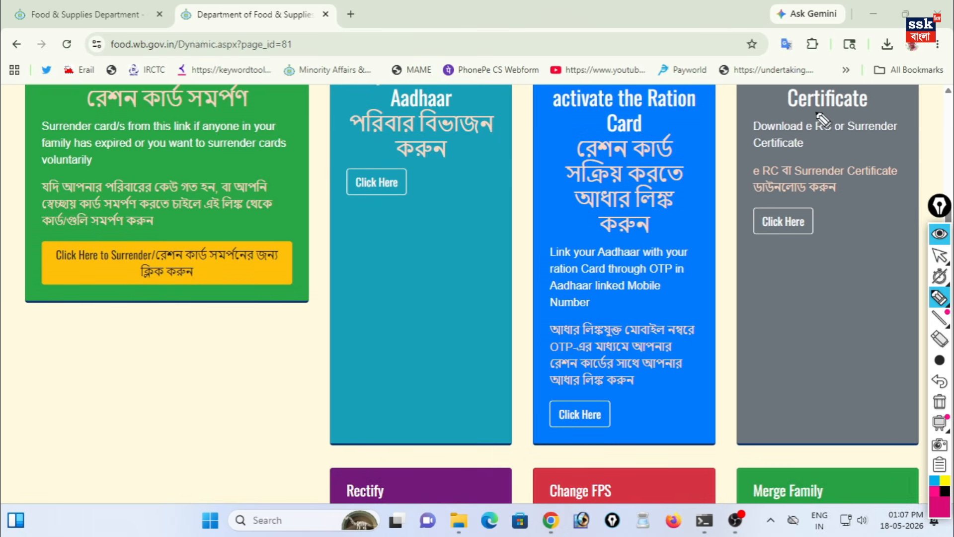
mouse_move(586, 121)
mouse_down()
mouse_move(531, 155)
mouse_move(666, 270)
mouse_move(692, 137)
mouse_move(560, 118)
mouse_up()
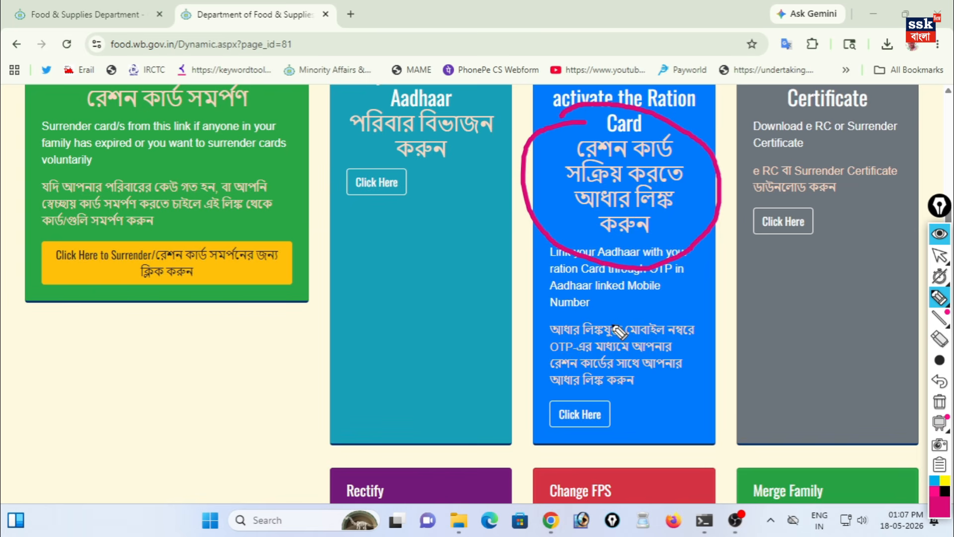
mouse_move(564, 435)
mouse_down()
mouse_move(553, 445)
mouse_move(553, 497)
mouse_up()
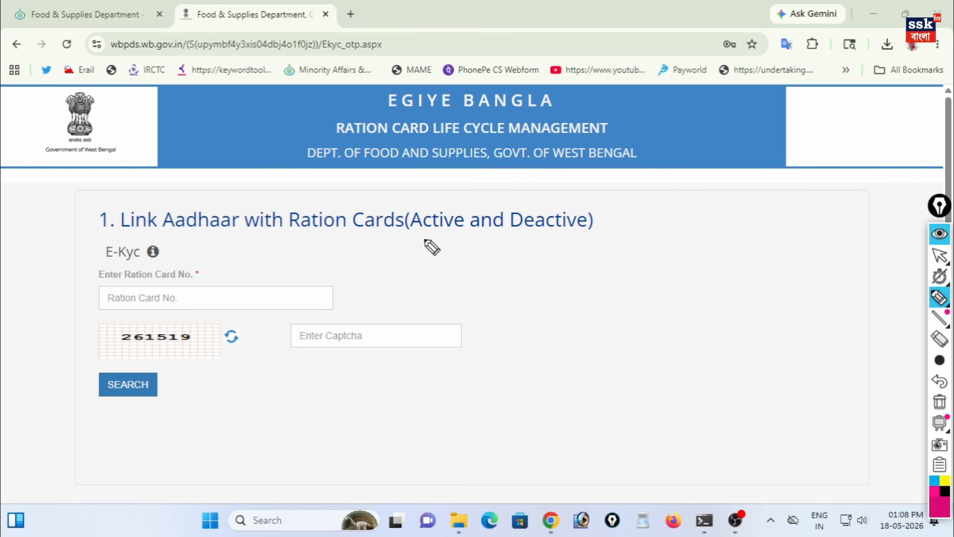
Mark the E-Kyc label, ration card number field, captcha image, captcha entry field and Search button with pen strokes
drag(98, 262, 125, 262)
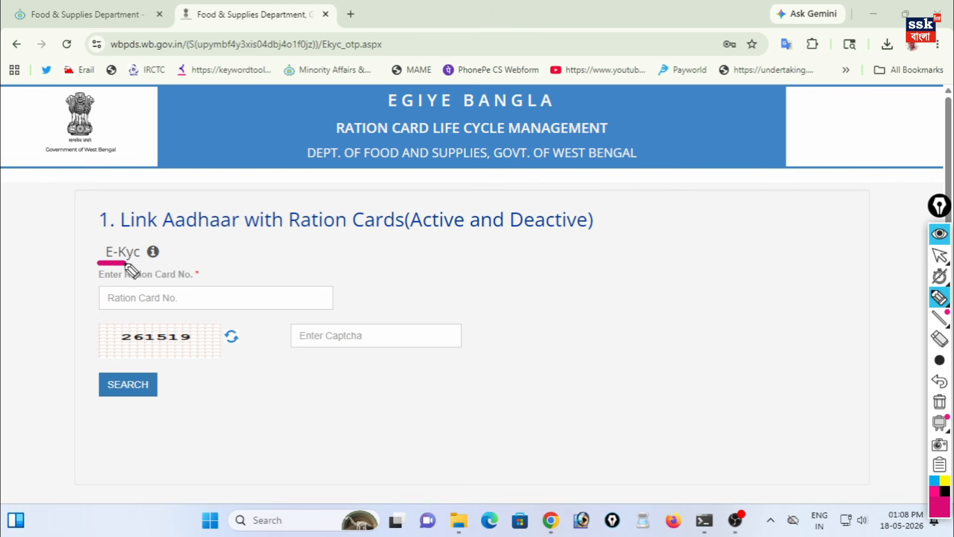
mouse_move(207, 272)
mouse_down()
mouse_move(221, 275)
mouse_move(273, 219)
mouse_up()
drag(94, 311, 52, 335)
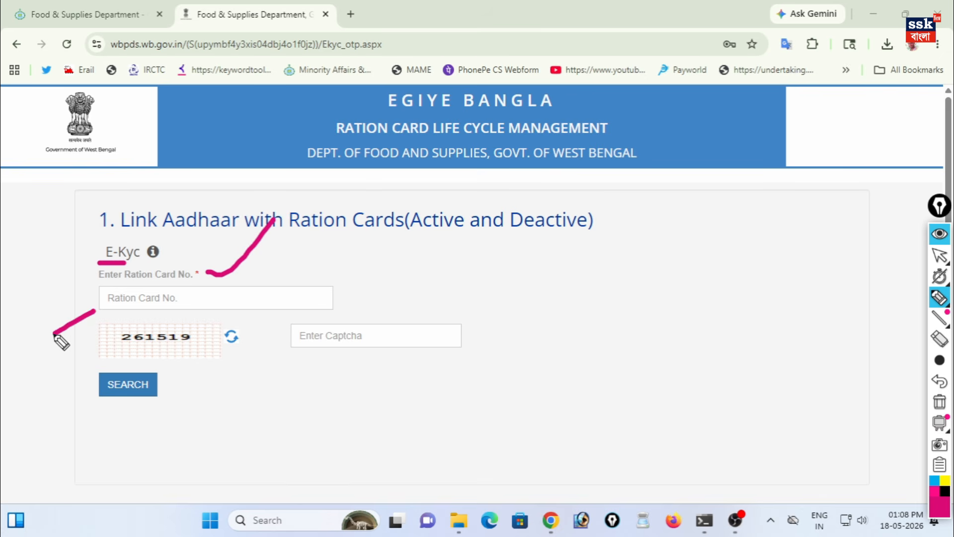
drag(103, 307, 87, 333)
drag(147, 353, 198, 351)
mouse_move(354, 314)
mouse_down()
mouse_move(374, 321)
mouse_move(427, 280)
mouse_up()
mouse_move(116, 407)
mouse_down()
mouse_move(95, 449)
mouse_move(114, 412)
mouse_move(142, 432)
mouse_up()
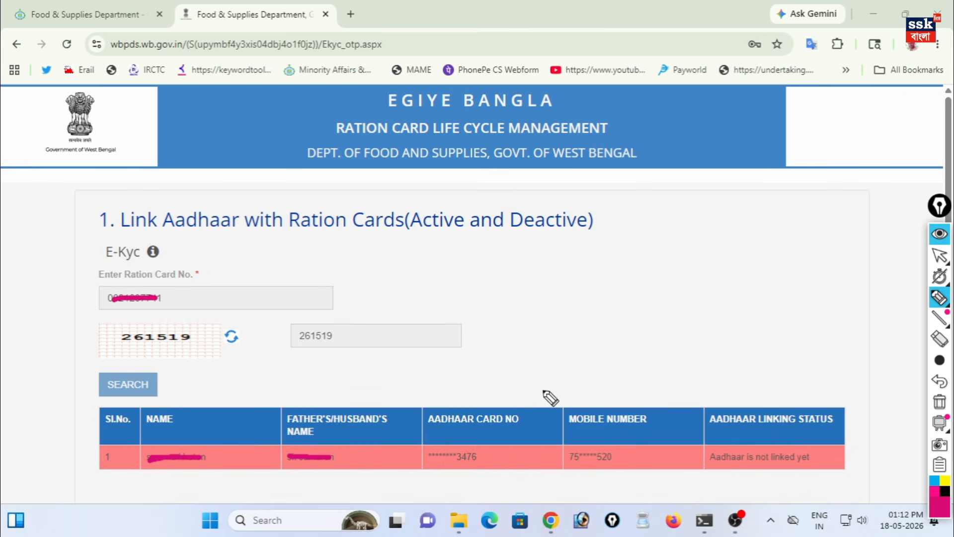
Mark the result row and its name, father's/husband's name, Aadhaar and mobile columns with pen strokes, and circle the Aadhaar linking status
drag(49, 449, 68, 432)
click(216, 401)
drag(217, 401, 268, 378)
drag(330, 398, 369, 381)
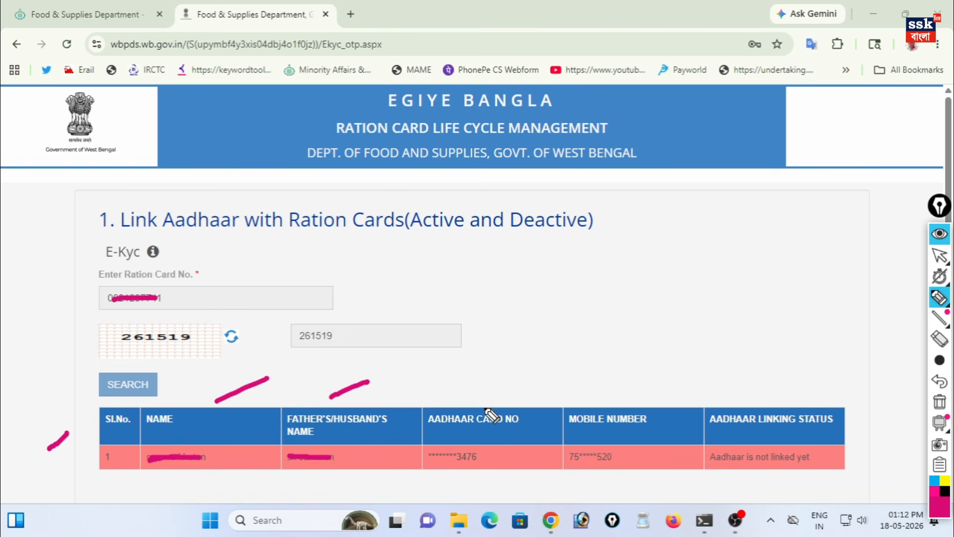
drag(478, 404, 514, 387)
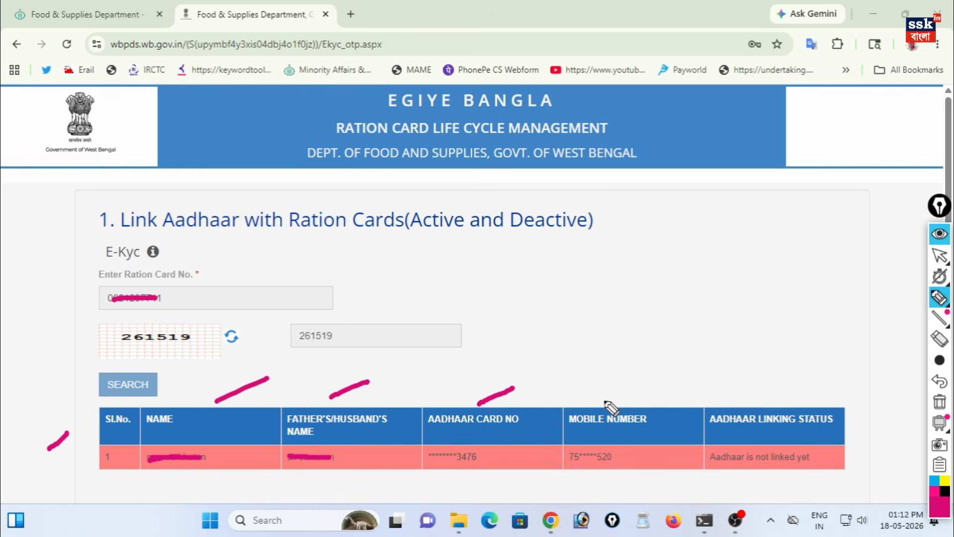
drag(604, 399, 659, 367)
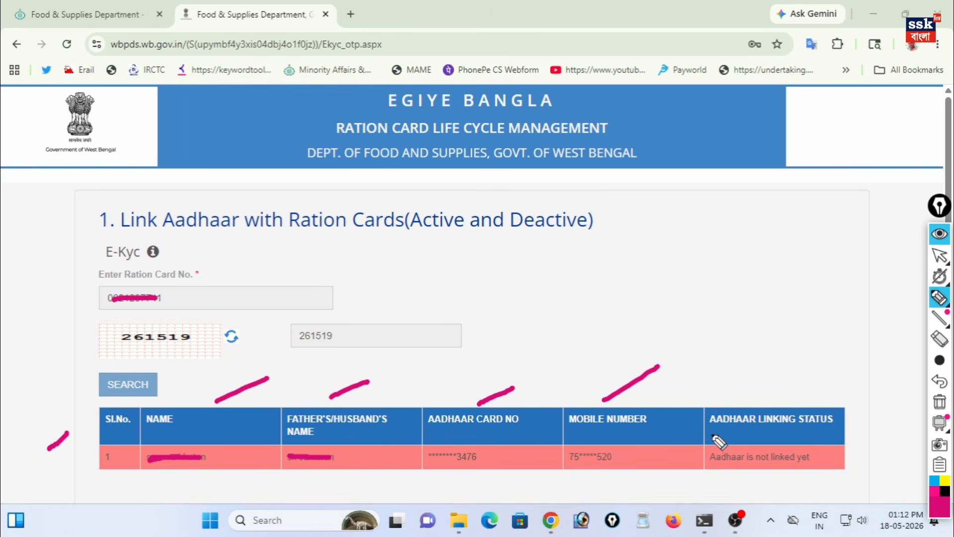
mouse_move(722, 439)
mouse_down()
mouse_move(702, 450)
mouse_move(795, 491)
mouse_move(846, 459)
mouse_move(735, 436)
mouse_move(706, 447)
mouse_up()
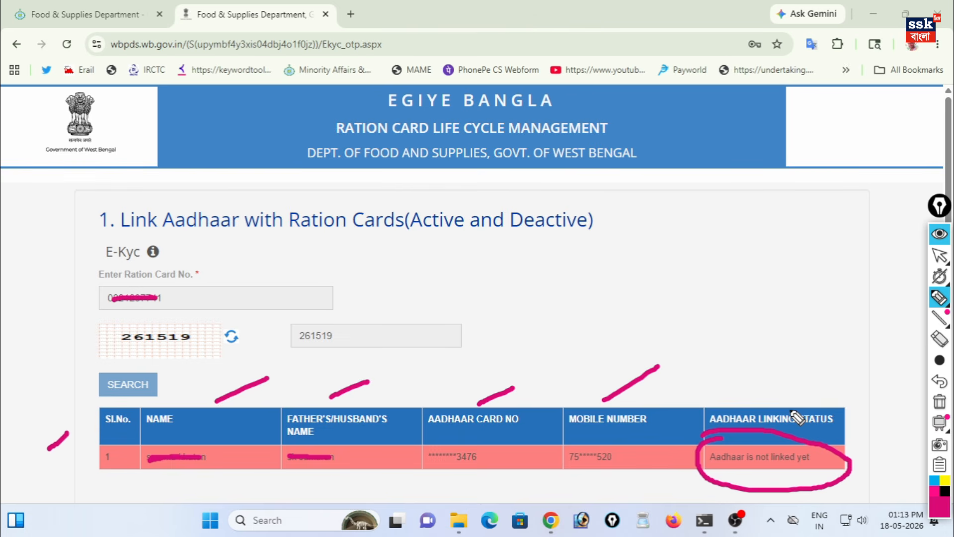
Draw pen arrows pointing to the Aadhaar consent checkbox and the Send OTP button
scroll(797, 418, down, 3)
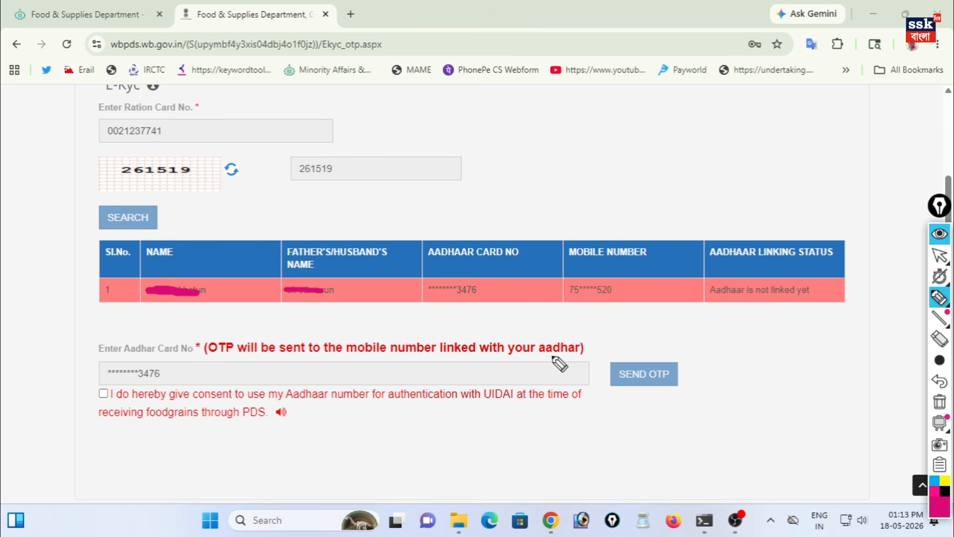
mouse_move(91, 410)
mouse_down()
mouse_move(82, 407)
mouse_move(94, 417)
mouse_up()
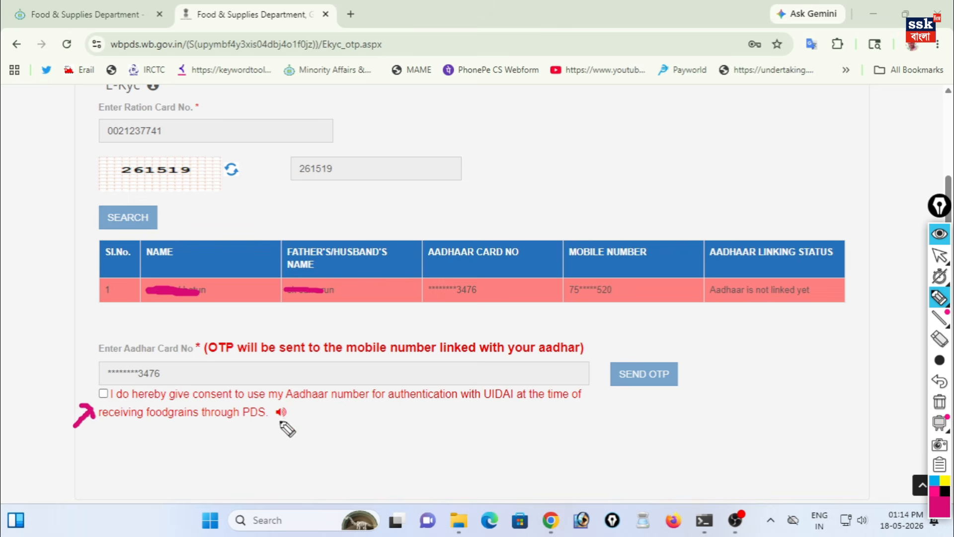
drag(97, 398, 86, 410)
mouse_move(627, 343)
mouse_down()
mouse_move(605, 393)
mouse_move(703, 363)
mouse_move(619, 340)
mouse_up()
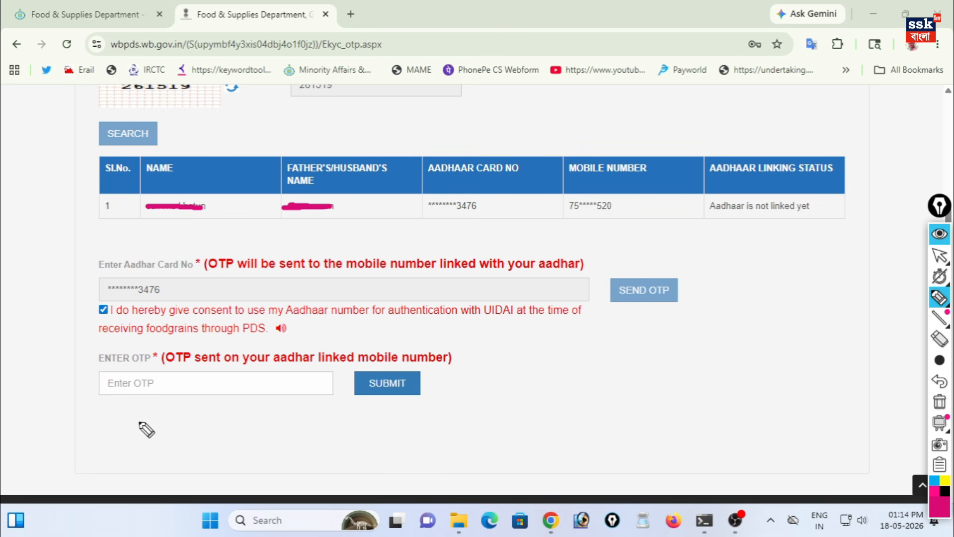
Draw a pen arrow pointing to the Enter OTP field and mark the Submit button
drag(130, 407, 84, 452)
mouse_move(94, 412)
mouse_down()
mouse_move(124, 411)
mouse_move(142, 446)
mouse_up()
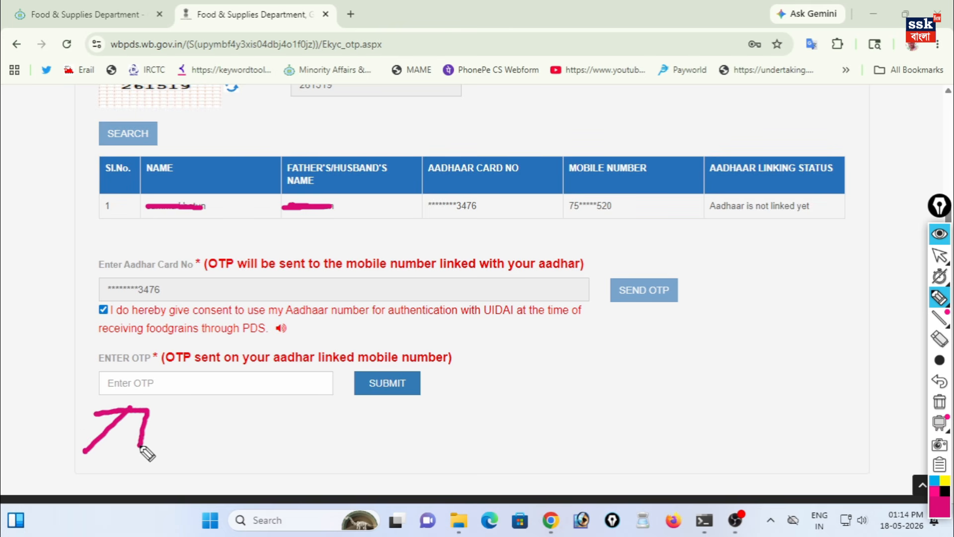
mouse_move(372, 354)
mouse_down()
mouse_move(347, 375)
mouse_move(437, 409)
mouse_move(373, 351)
mouse_move(364, 360)
mouse_up()
drag(379, 409, 386, 404)
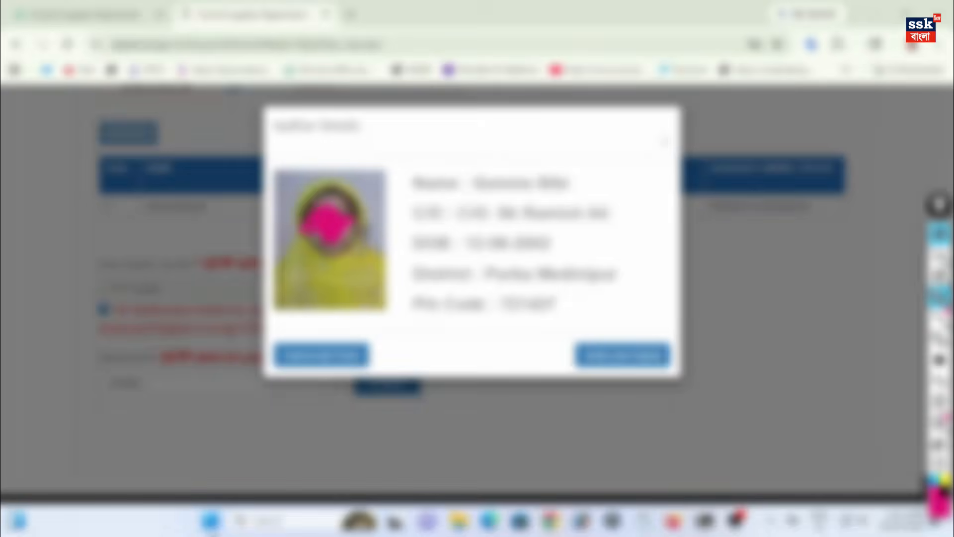